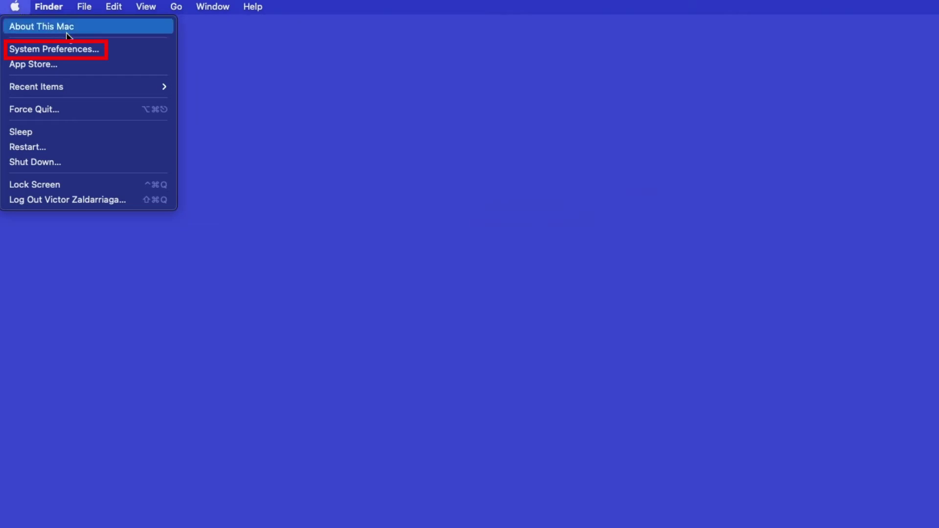
Add the discovered Brother MFC-L9570CDW series via System Preferences' Printers & Scanners.
{"action": "left_click", "coordinate": [97, 51]}
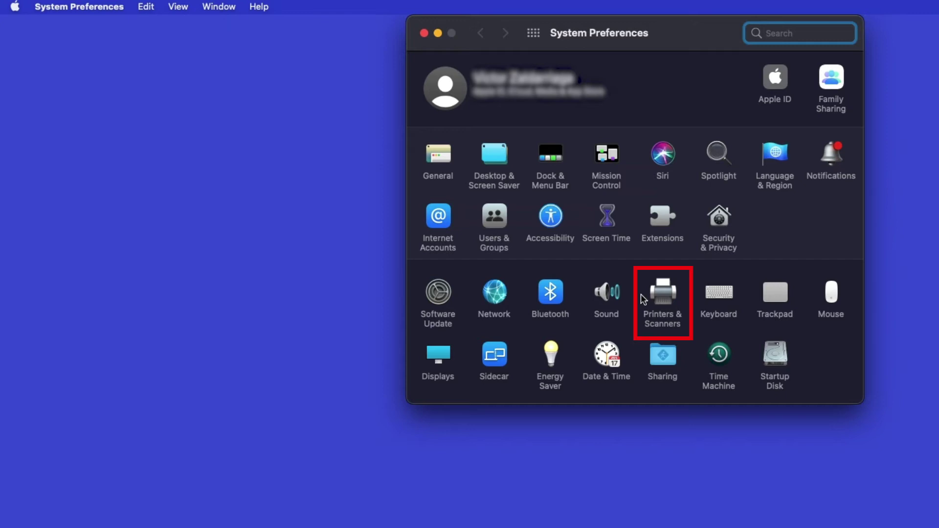
{"action": "left_click", "coordinate": [668, 297]}
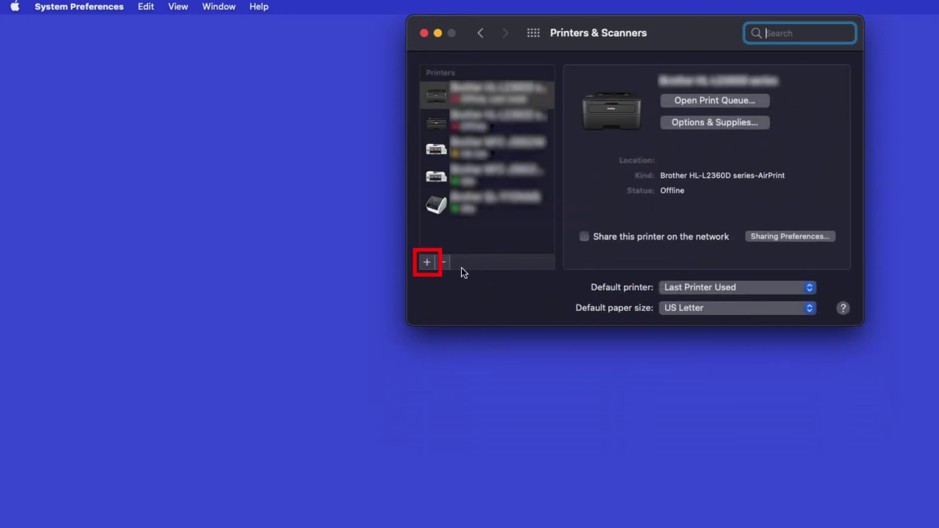
{"action": "left_click", "coordinate": [427, 262]}
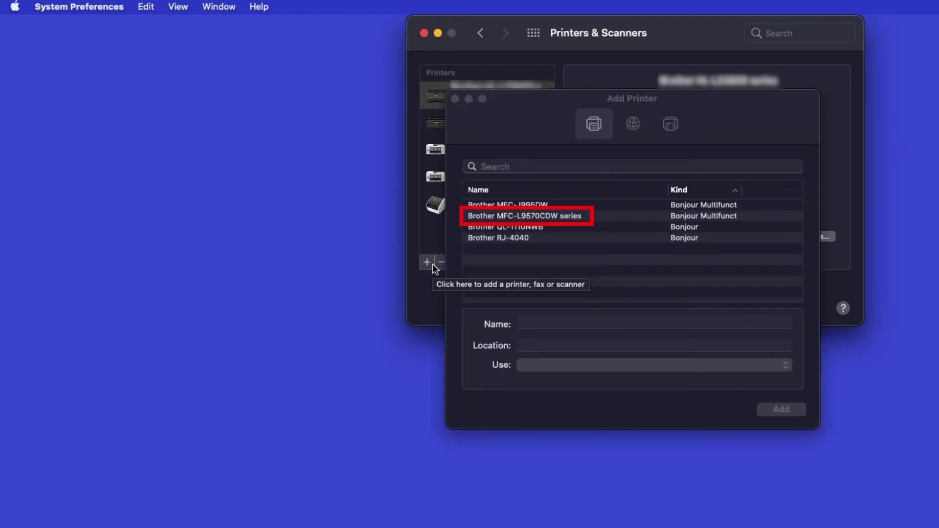
{"action": "left_click", "coordinate": [598, 216]}
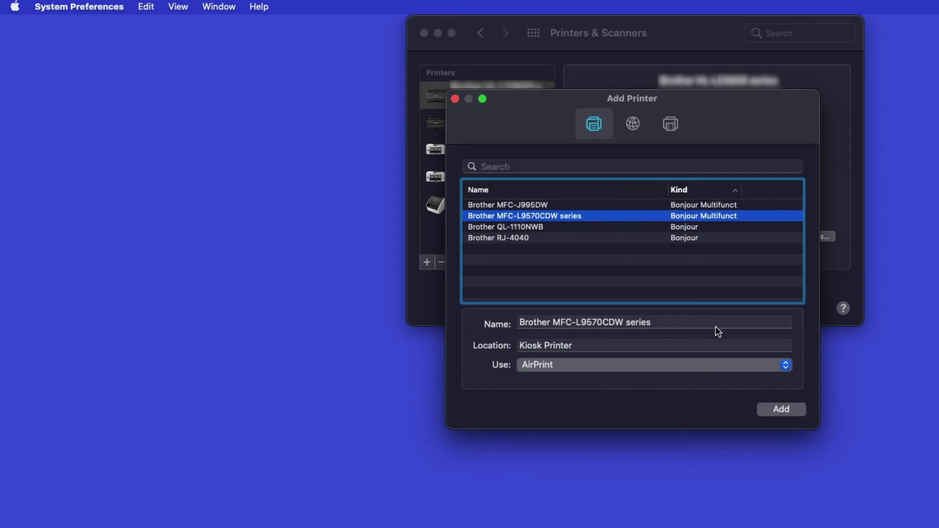
{"action": "left_click", "coordinate": [791, 408]}
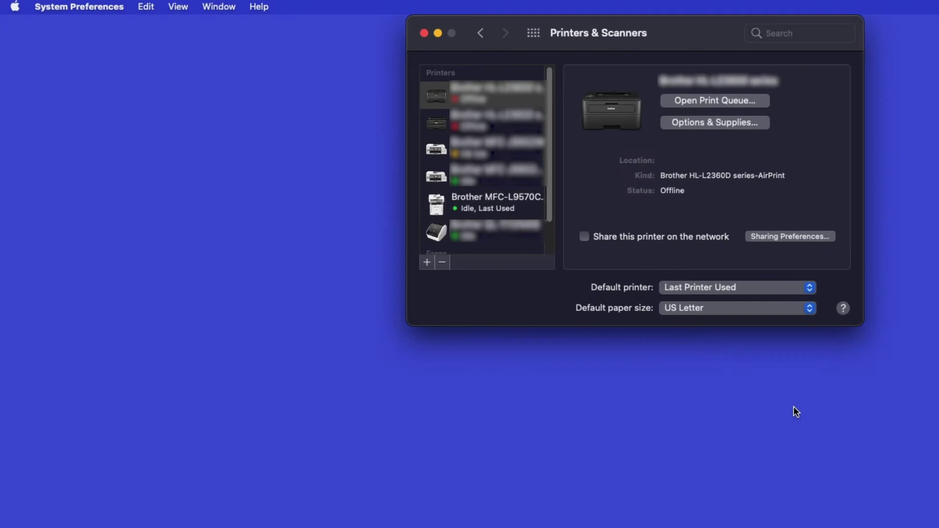
{"action": "left_click", "coordinate": [793, 406]}
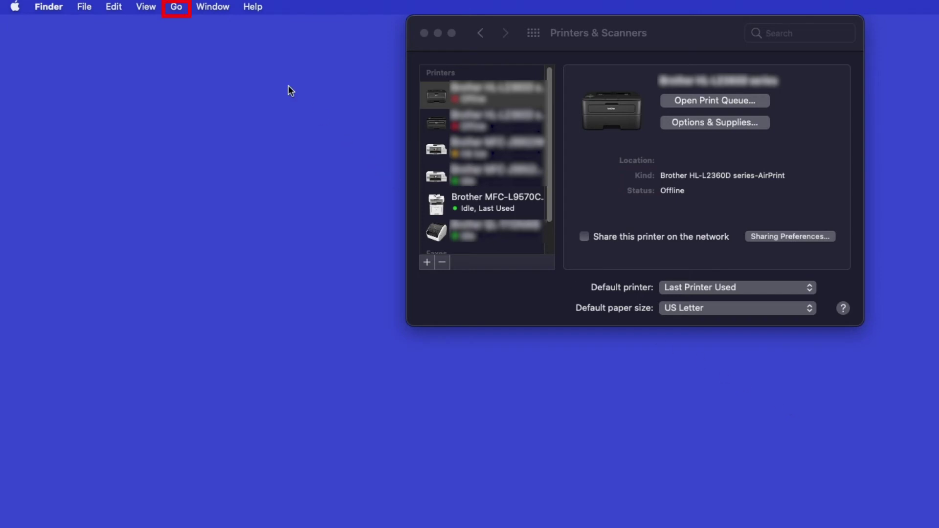
Launch App Store from Applications and search for 'brother iprint&scan'.
{"action": "left_click", "coordinate": [180, 13]}
{"action": "key", "text": "super+shift+a"}
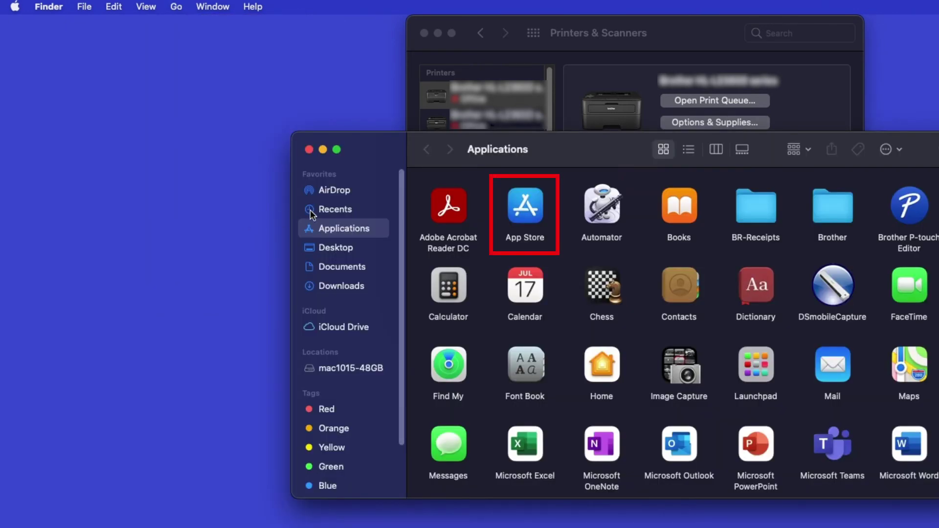
{"action": "double_click", "coordinate": [539, 215]}
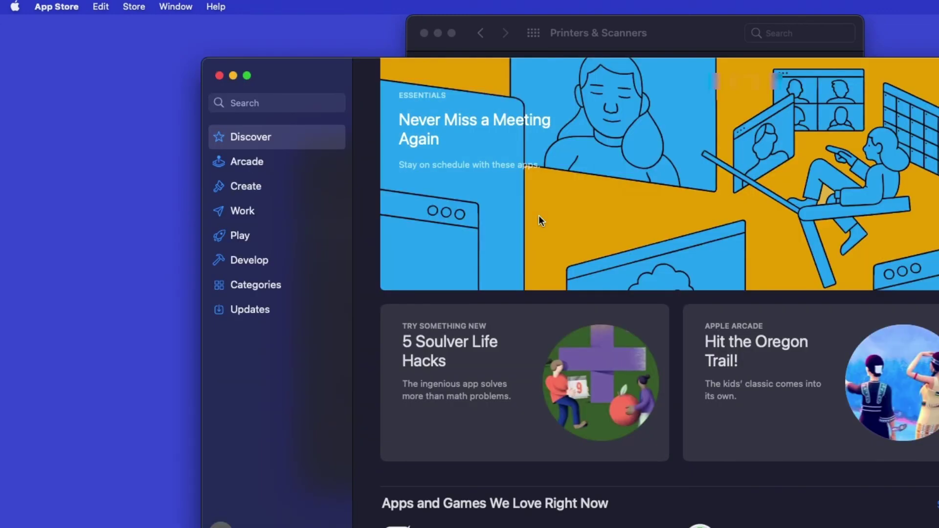
{"action": "left_click", "coordinate": [325, 105]}
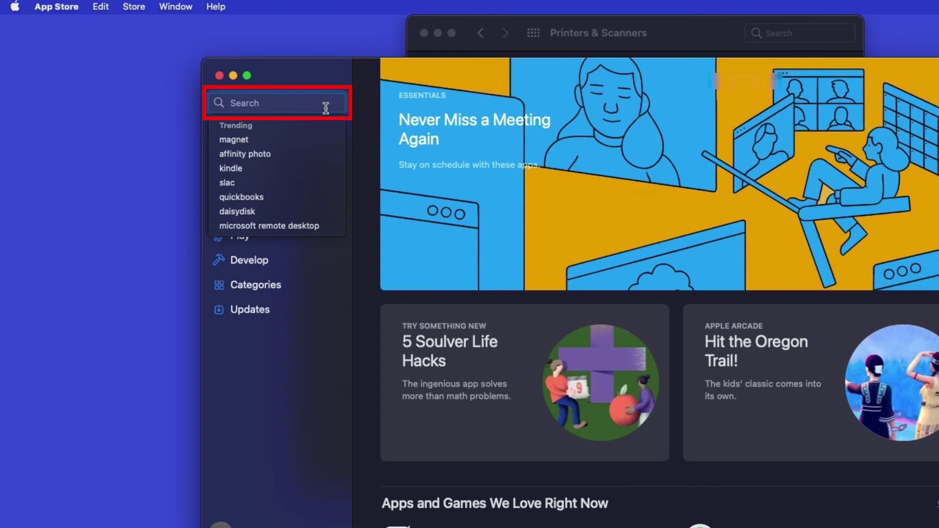
{"action": "type", "text": "brother ipri"}
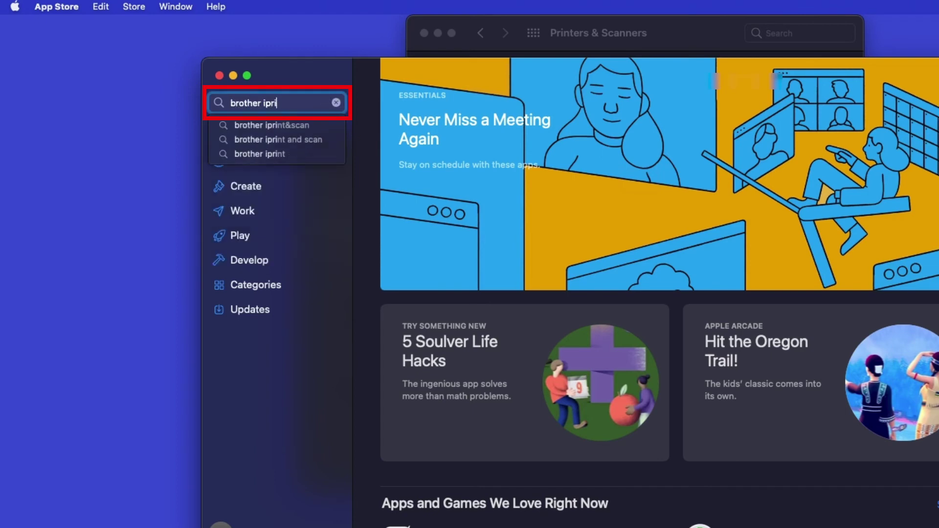
{"action": "type", "text": "nt&scan"}
{"action": "key", "text": "Return"}
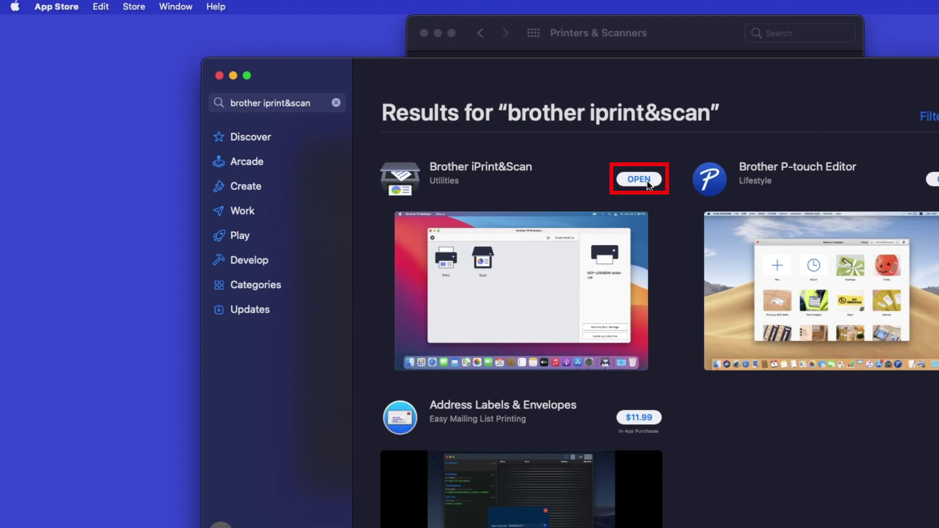
Launch Brother iPrint&Scan, accept the privacy notice, and select the MFC-L9570CDW series machine.
{"action": "left_click", "coordinate": [648, 184]}
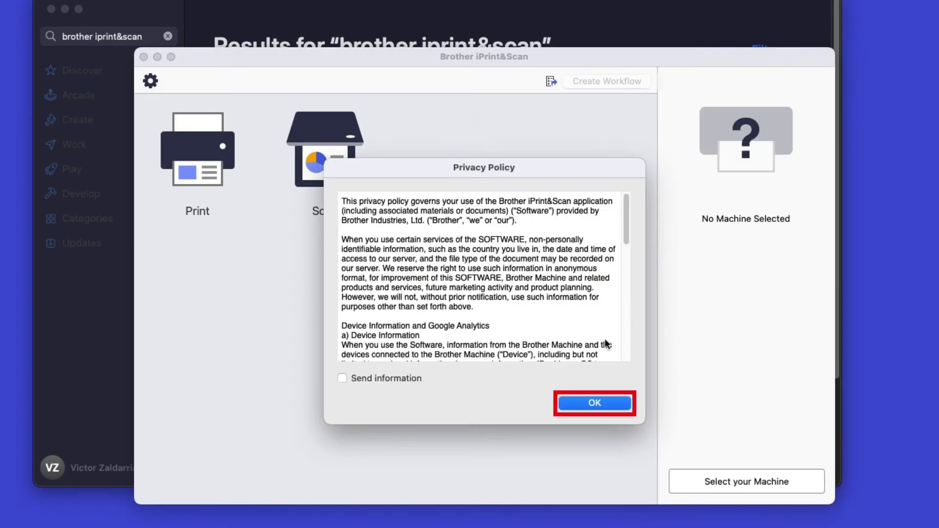
{"action": "left_click", "coordinate": [622, 400]}
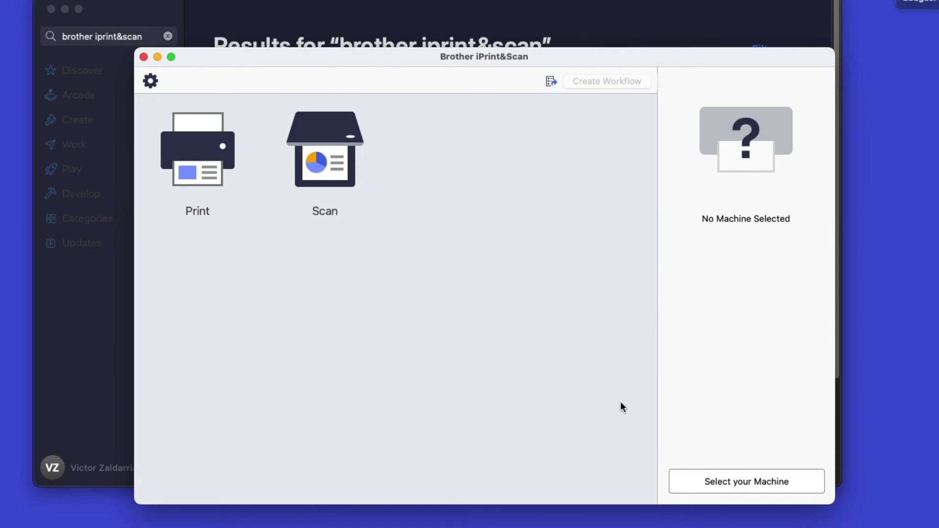
{"action": "left_click", "coordinate": [799, 482]}
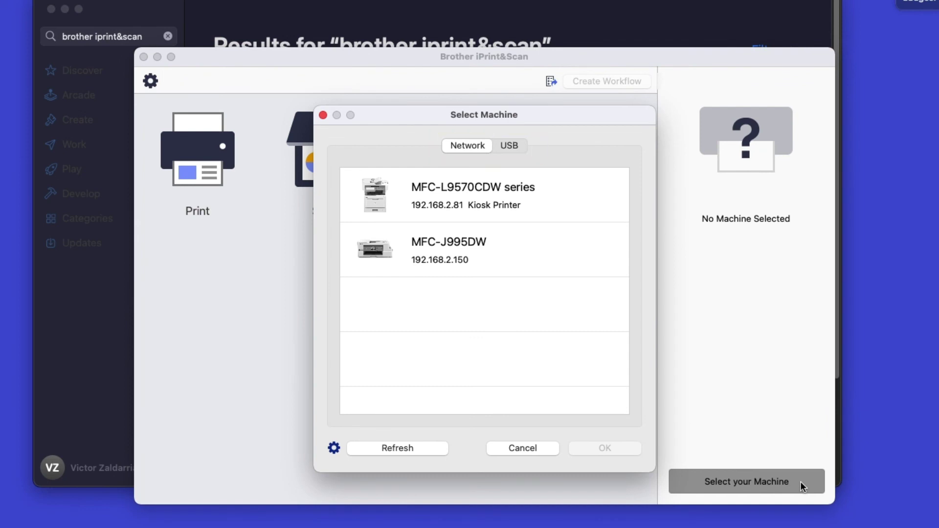
{"action": "left_click", "coordinate": [577, 207]}
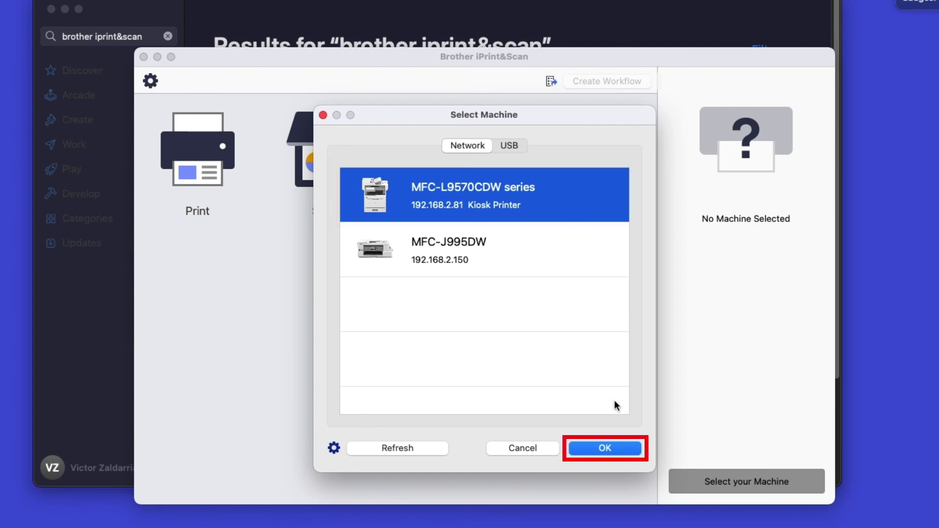
{"action": "left_click", "coordinate": [622, 446]}
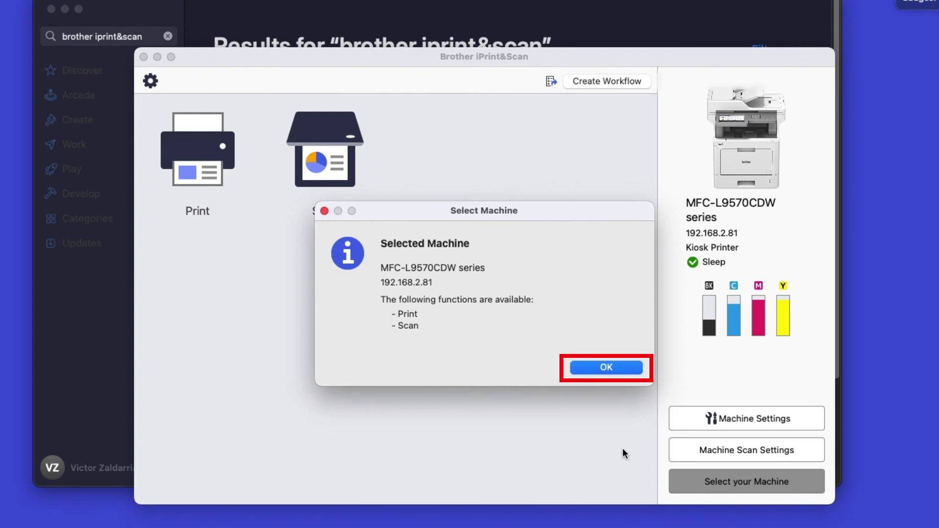
{"action": "left_click", "coordinate": [636, 369]}
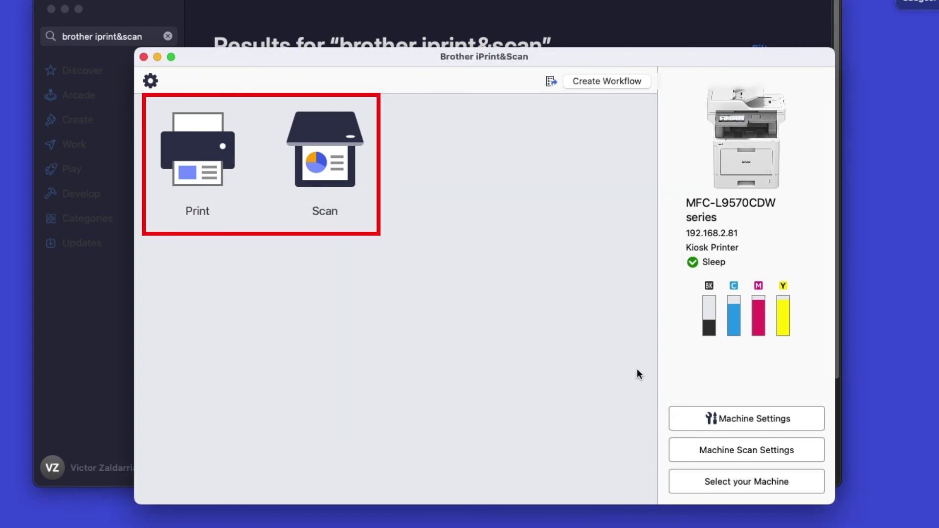